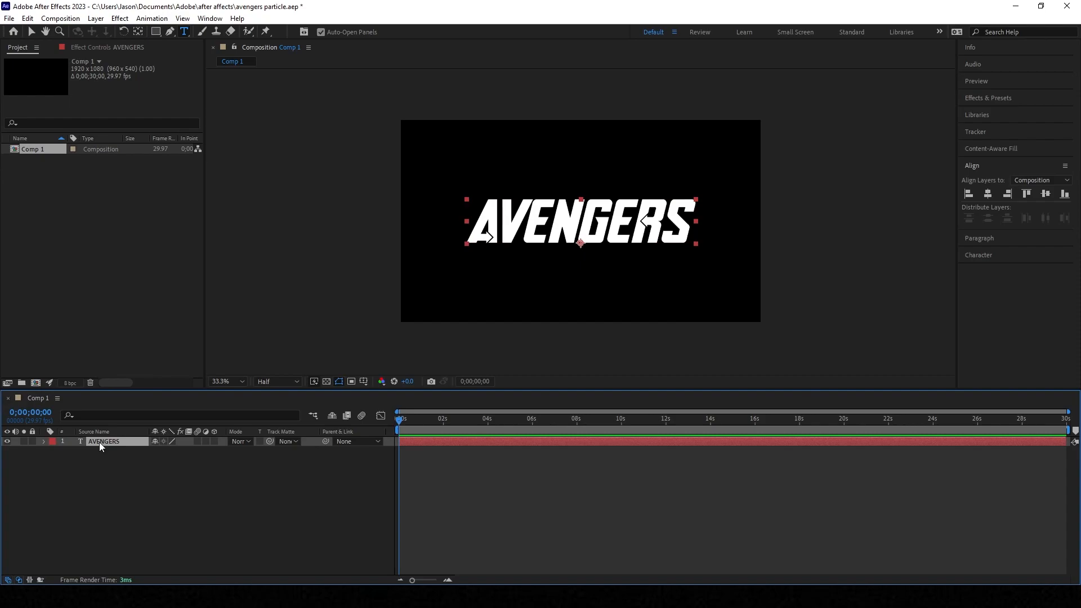
# Step: Duplicate the AVENGERS text layer and select the upper copy
pyautogui.hotkey('ctrl', 'd')
pyautogui.click(126, 471)
pyautogui.click(111, 441)
# Step: Find the CC Particle Systems II effect and apply it to the AVENGERS 2 layer
pyautogui.click(987, 98)
pyautogui.click(1000, 112)
pyautogui.write('paritcle')
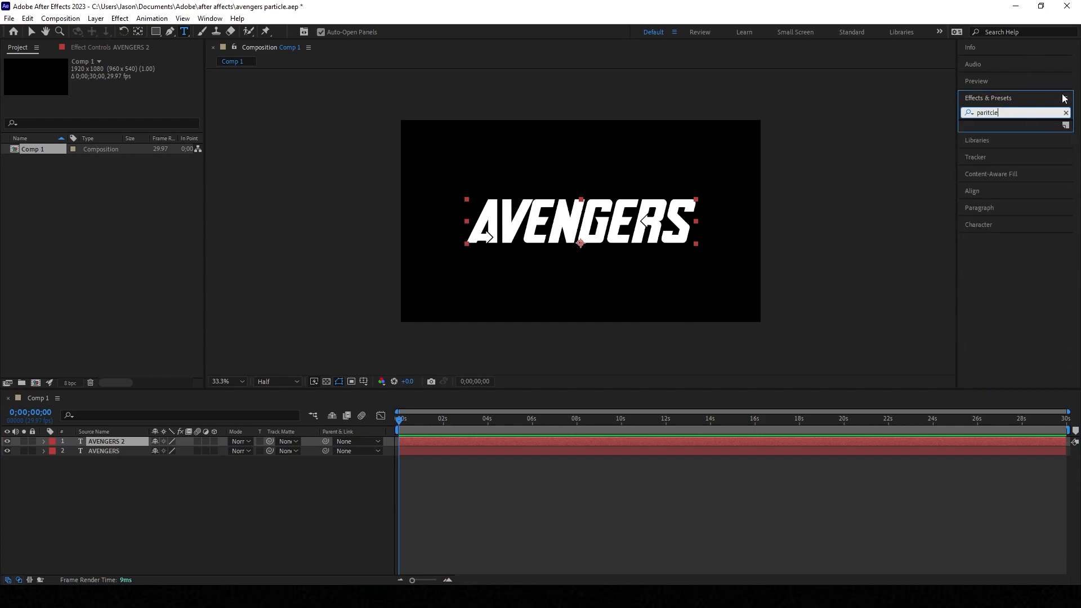
pyautogui.press('BackSpace')
pyautogui.press('BackSpace')
pyautogui.press('BackSpace')
pyautogui.press('BackSpace')
pyautogui.press('BackSpace')
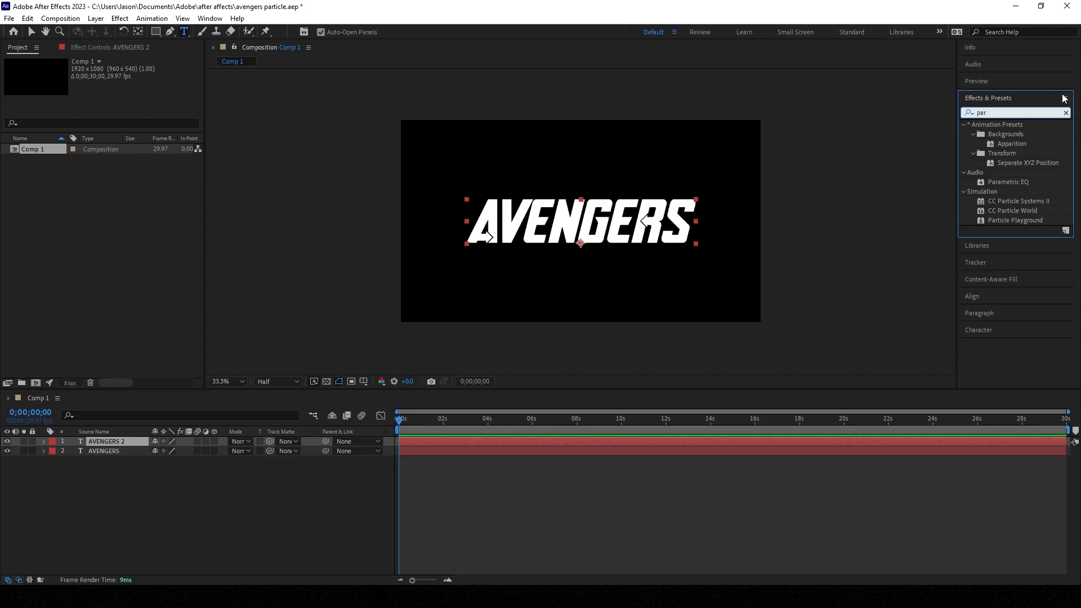
pyautogui.moveTo(1019, 202); pyautogui.dragTo(106, 443)
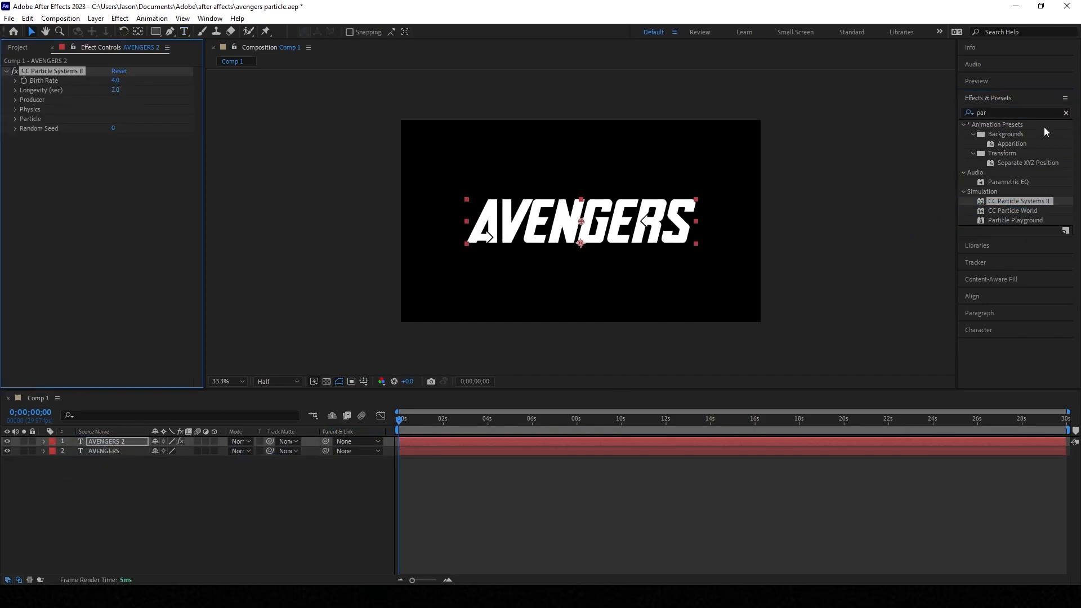
pyautogui.moveTo(403, 426)
pyautogui.mouseDown()
pyautogui.moveTo(447, 427)
pyautogui.moveTo(389, 433)
pyautogui.mouseUp()
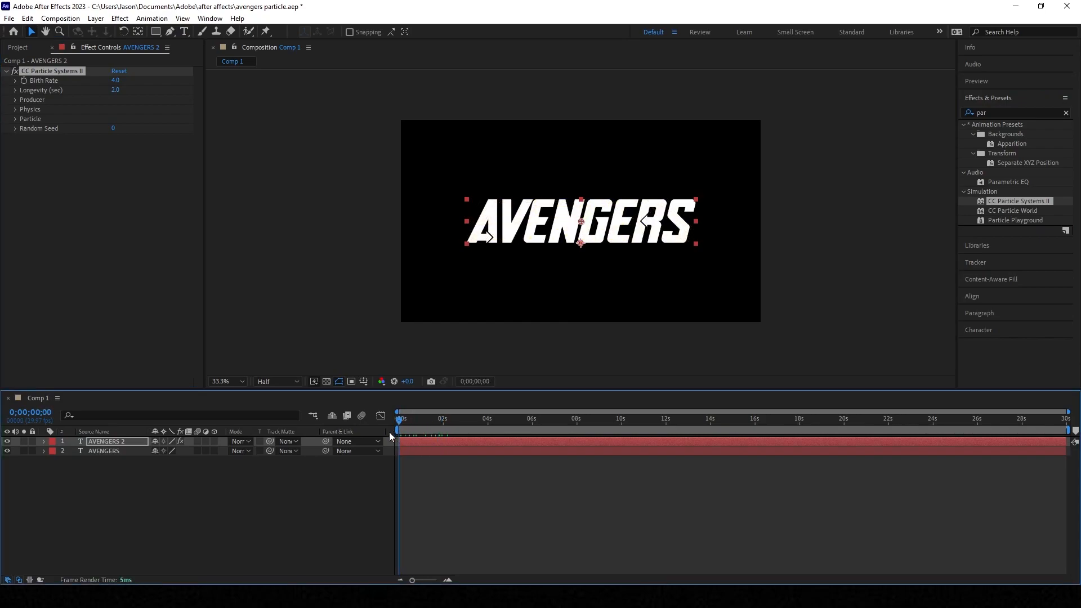
# Step: Apply the CC Composite effect to AVENGERS 2 and place it above CC Particle Systems II
pyautogui.click(1066, 113)
pyautogui.write('compo')
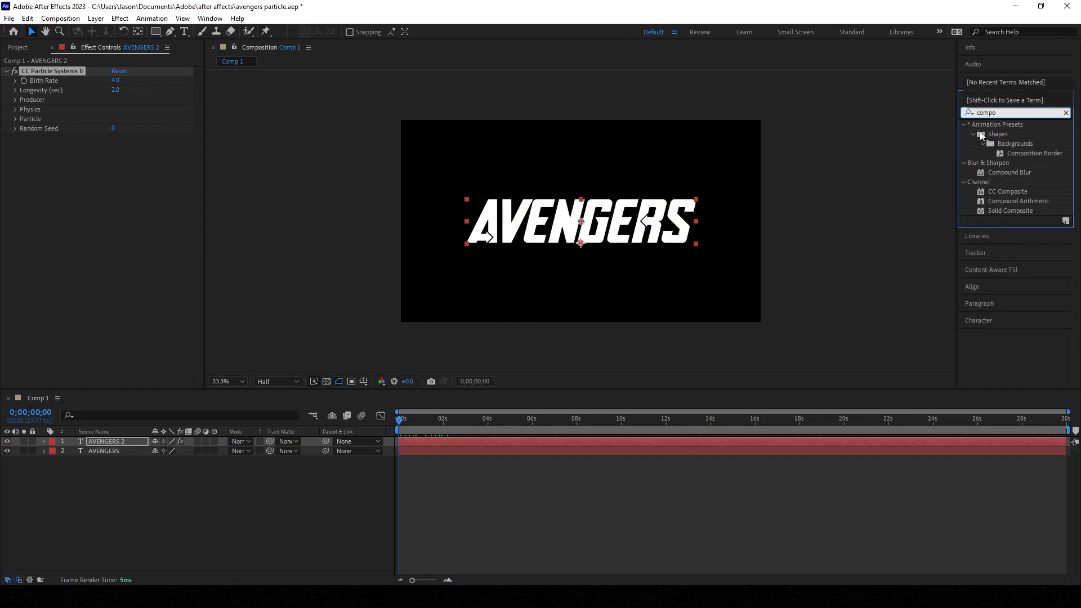
pyautogui.moveTo(1007, 191); pyautogui.dragTo(127, 442)
pyautogui.moveTo(42, 141); pyautogui.dragTo(45, 69)
pyautogui.moveTo(398, 423)
pyautogui.mouseDown()
pyautogui.moveTo(454, 426)
pyautogui.moveTo(395, 429)
pyautogui.mouseUp()
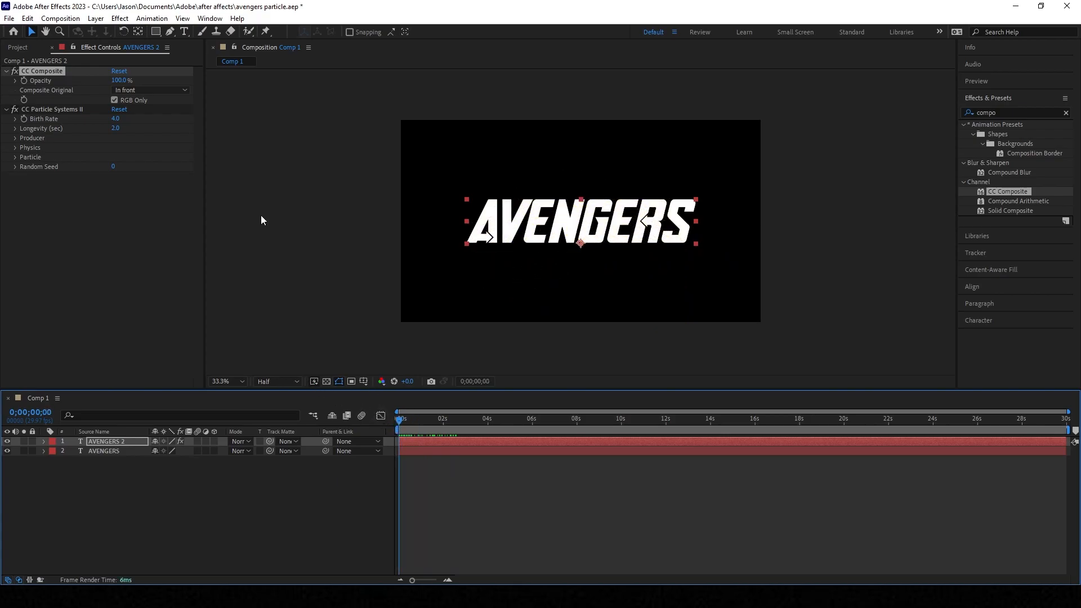
# Step: Keyframe the particle producer's position to travel from X 0 to X 2000 at 0;00;03;13
pyautogui.click(16, 119)
pyautogui.click(15, 145)
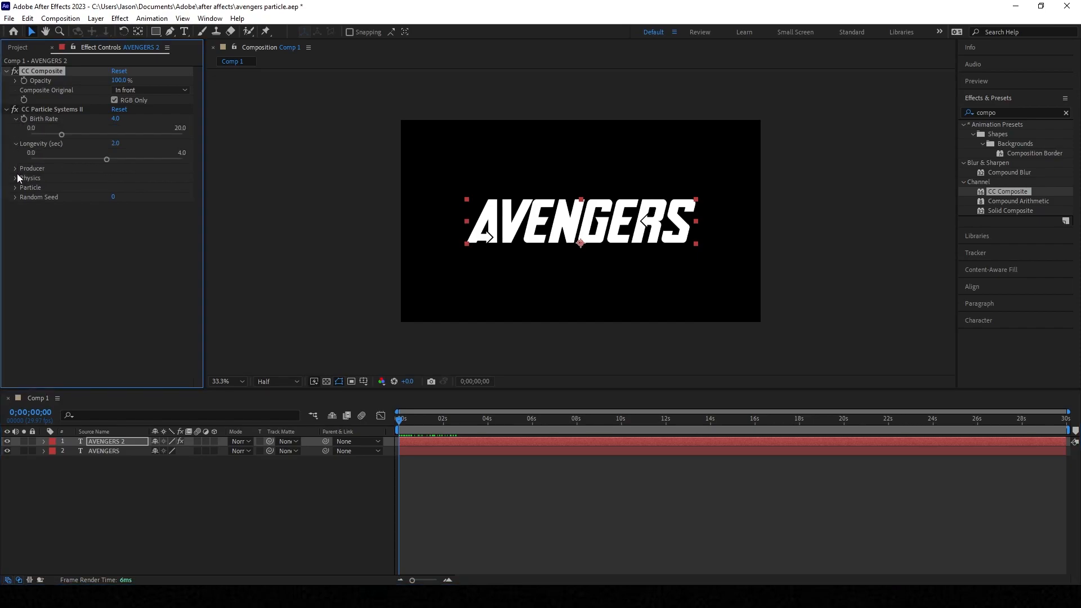
pyautogui.click(15, 283)
pyautogui.scroll(-1, 16, 303)
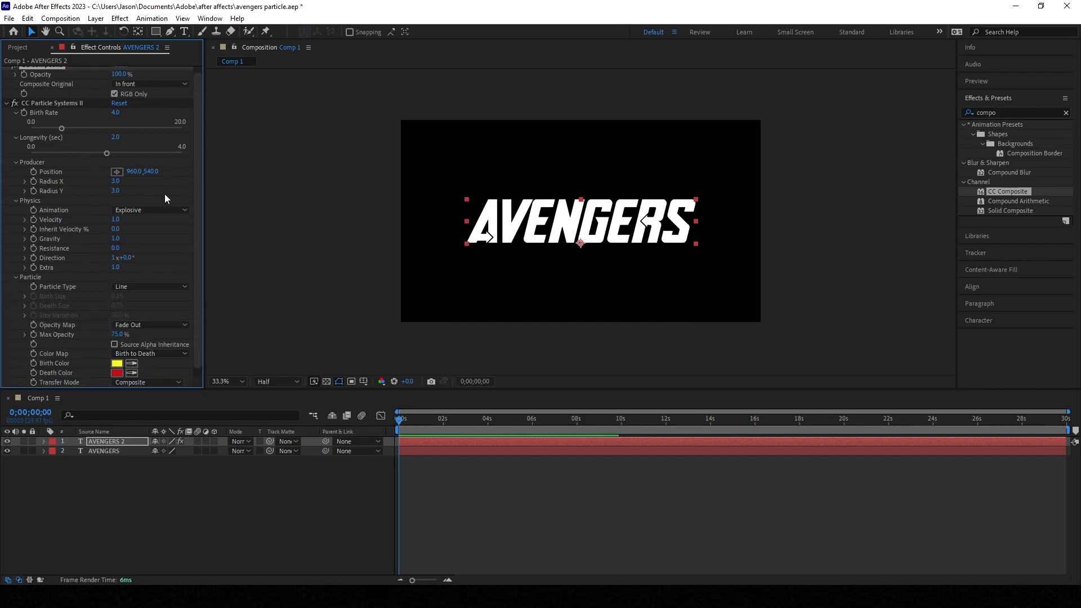
pyautogui.click(408, 417)
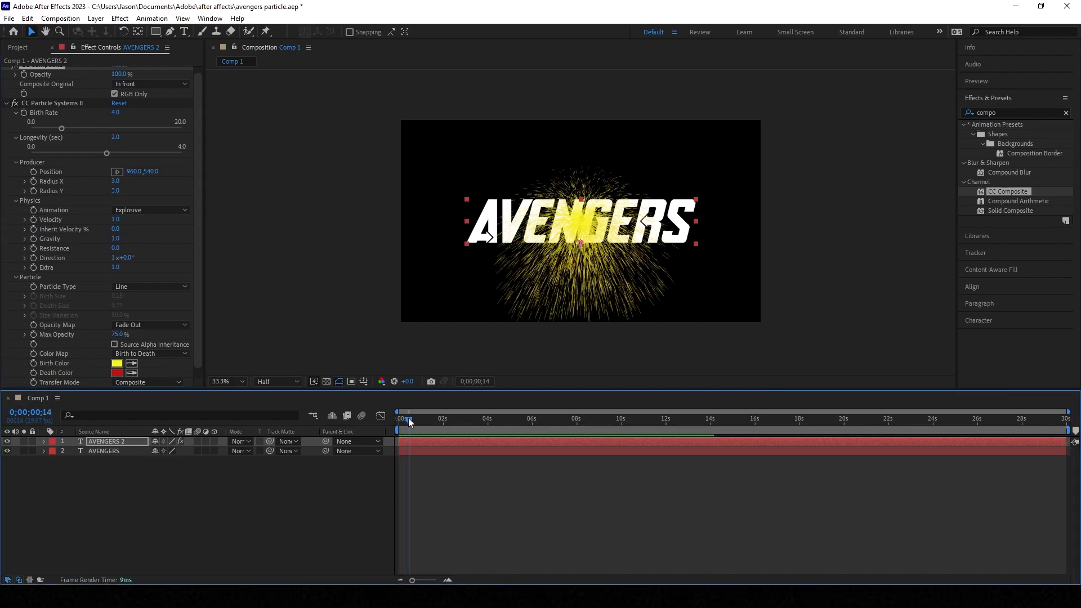
pyautogui.click(133, 171)
pyautogui.press('Return')
pyautogui.click(131, 177)
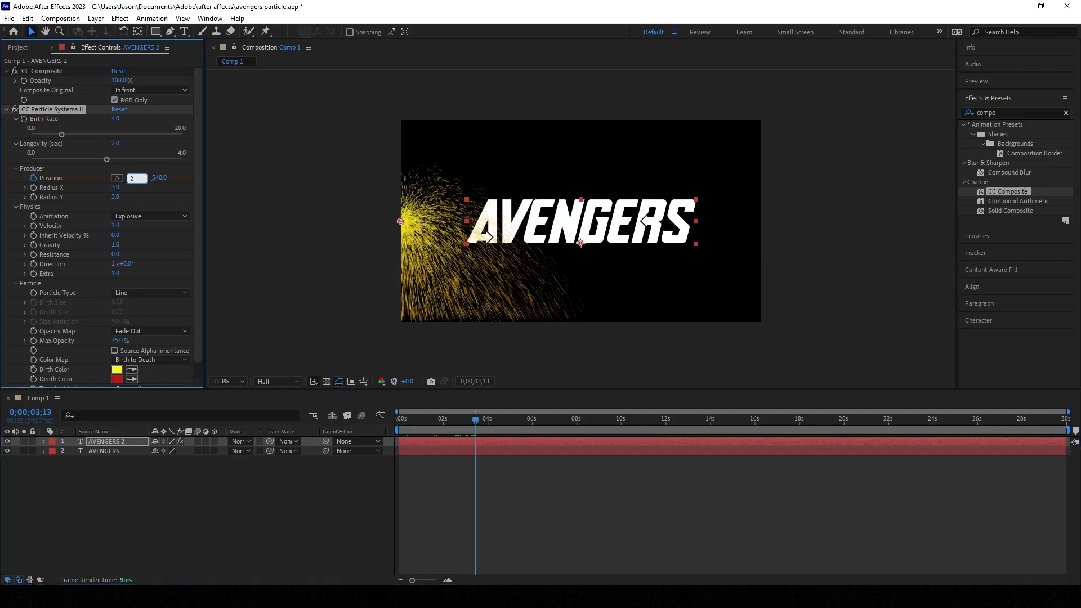
pyautogui.press('Return')
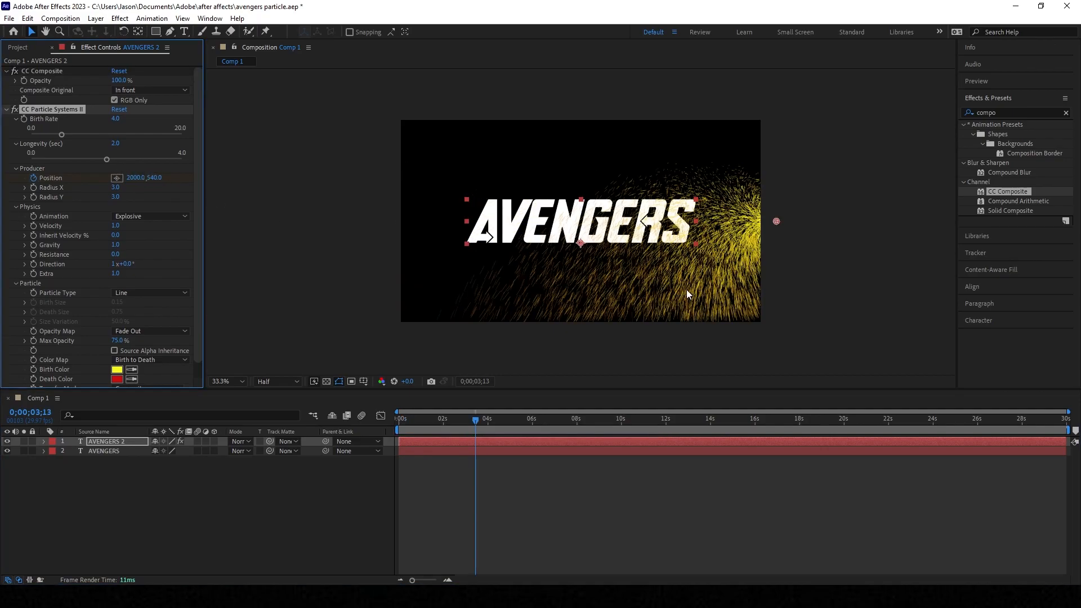
# Step: Enable Source Alpha Inheritance for the particles of CC Particle Systems II
pyautogui.moveTo(479, 424); pyautogui.dragTo(456, 430)
pyautogui.click(114, 350)
pyautogui.click(115, 351)
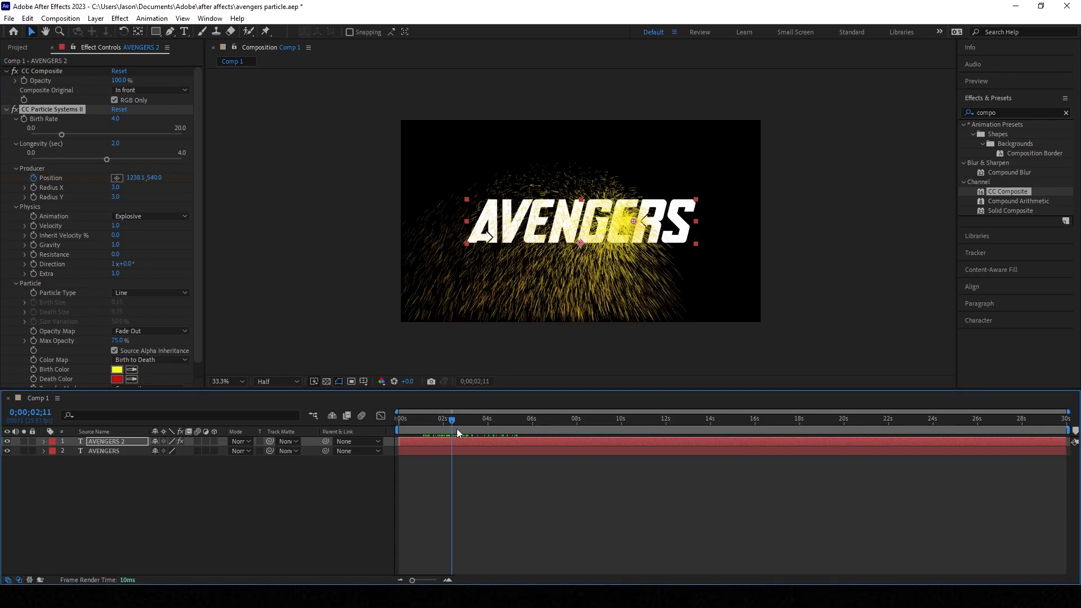
# Step: Set the producer's Radius Y to 10 and undo a trial Radius X of 50
pyautogui.moveTo(119, 196)
pyautogui.mouseDown()
pyautogui.moveTo(133, 202)
pyautogui.moveTo(127, 208)
pyautogui.mouseUp()
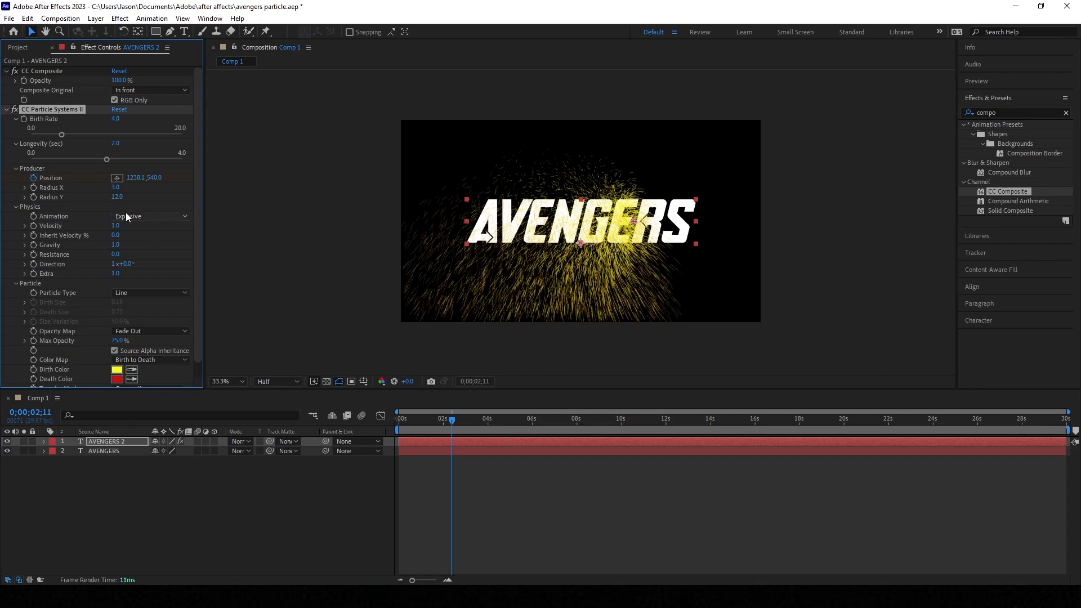
pyautogui.click(116, 197)
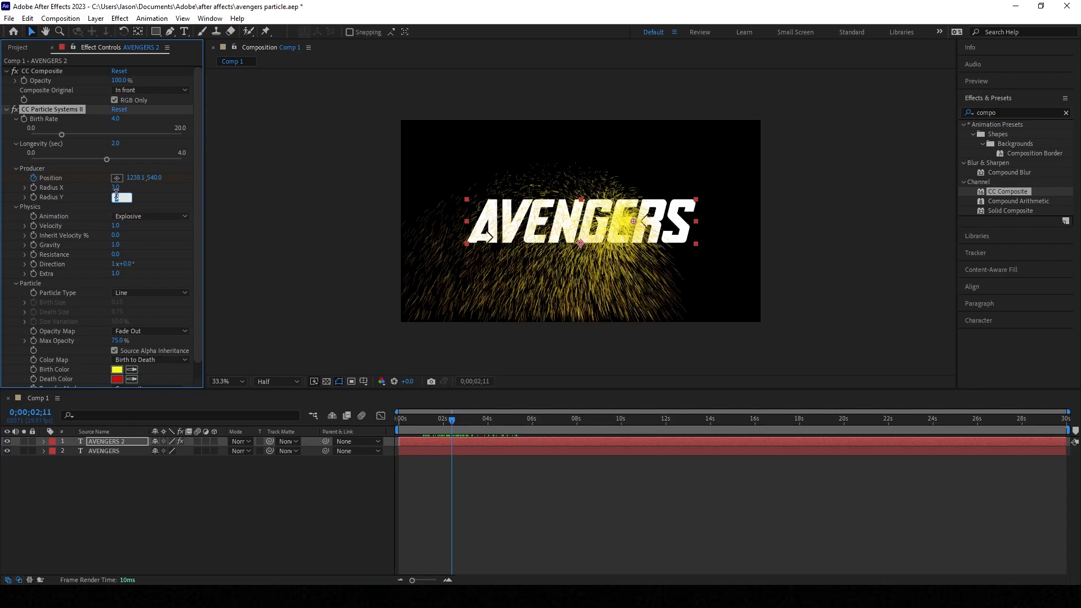
pyautogui.write('10')
pyautogui.press('Return')
pyautogui.moveTo(135, 189); pyautogui.dragTo(145, 196)
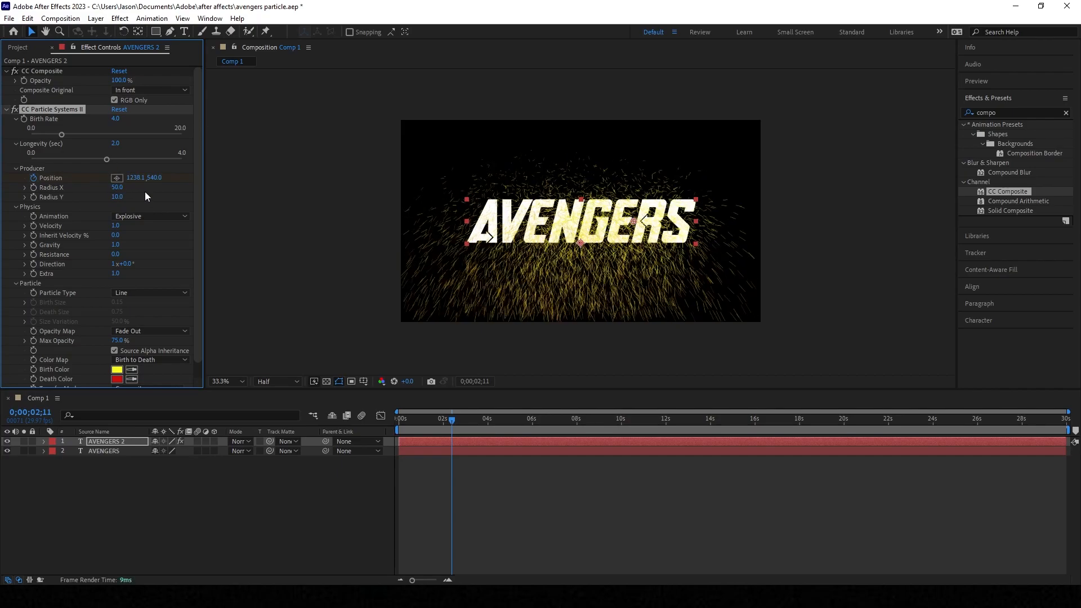
pyautogui.hotkey('ctrl', 'z')
# Step: Set the particle Birth Rate to 10 and try a Longevity of 2.1 seconds
pyautogui.moveTo(64, 137); pyautogui.dragTo(75, 135)
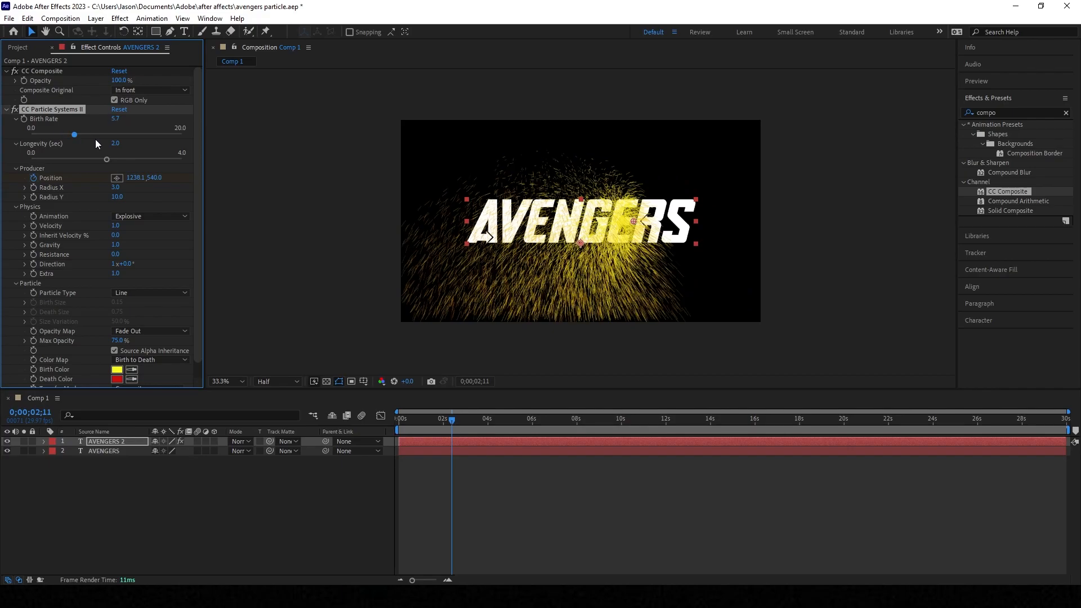
pyautogui.click(106, 136)
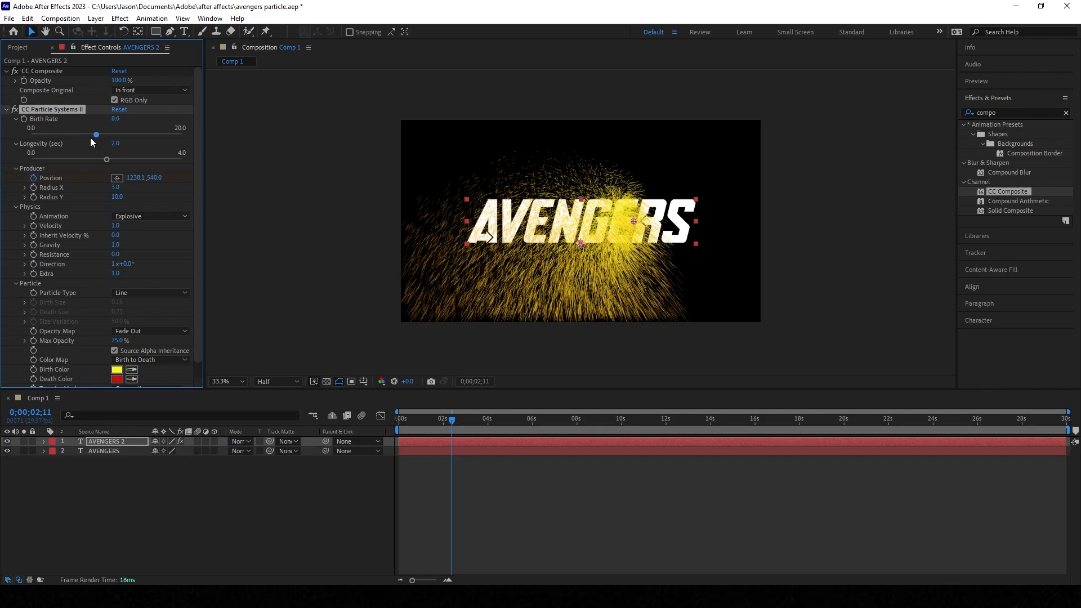
pyautogui.moveTo(107, 160)
pyautogui.mouseDown()
pyautogui.moveTo(137, 161)
pyautogui.moveTo(112, 164)
pyautogui.mouseUp()
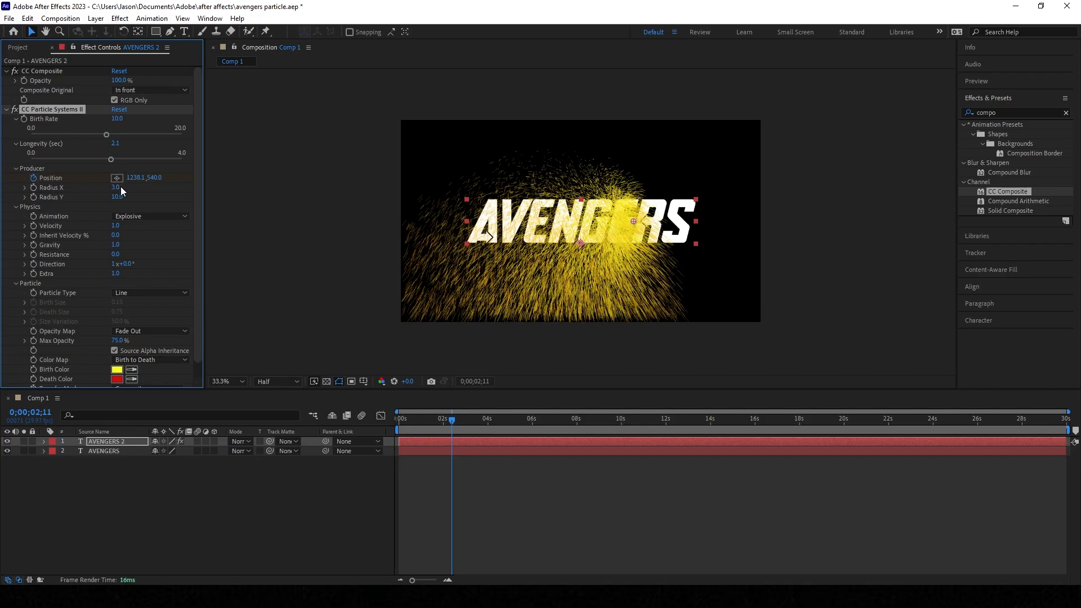
# Step: Set the particle physics animation to Twirly and the gravity to -0.1
pyautogui.click(128, 218)
pyautogui.click(145, 266)
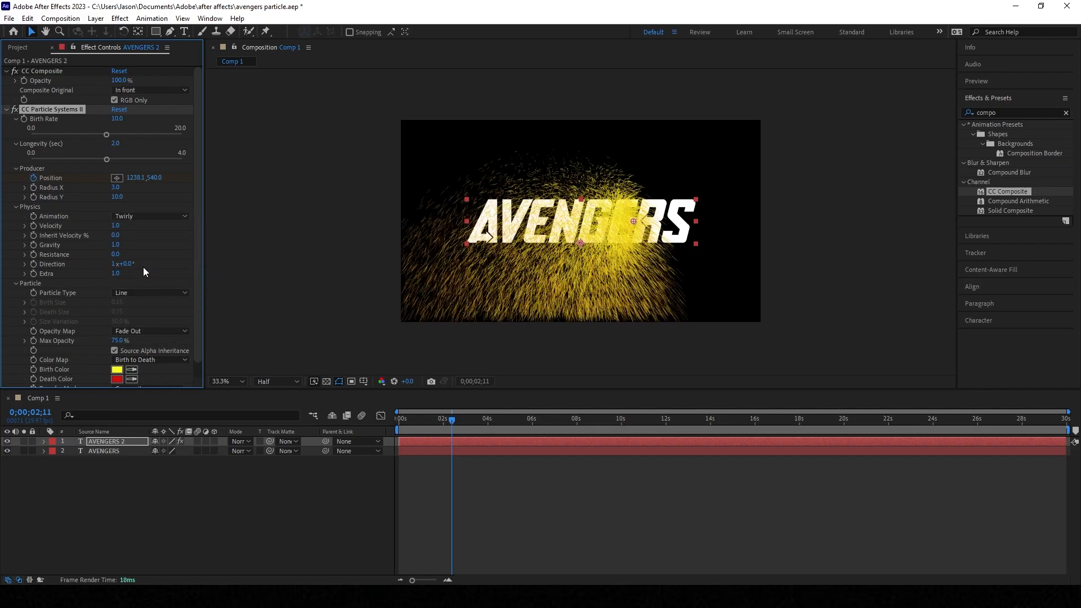
pyautogui.click(116, 244)
pyautogui.write('-0.1')
pyautogui.press('Return')
# Step: Try a particle velocity of 0.1, then restore the velocity to 1.0 and preview the animation
pyautogui.moveTo(457, 414); pyautogui.dragTo(421, 420)
pyautogui.click(116, 224)
pyautogui.write('0.1')
pyautogui.press('Return')
pyautogui.moveTo(417, 417)
pyautogui.mouseDown()
pyautogui.moveTo(500, 417)
pyautogui.moveTo(422, 407)
pyautogui.mouseUp()
pyautogui.click(114, 225)
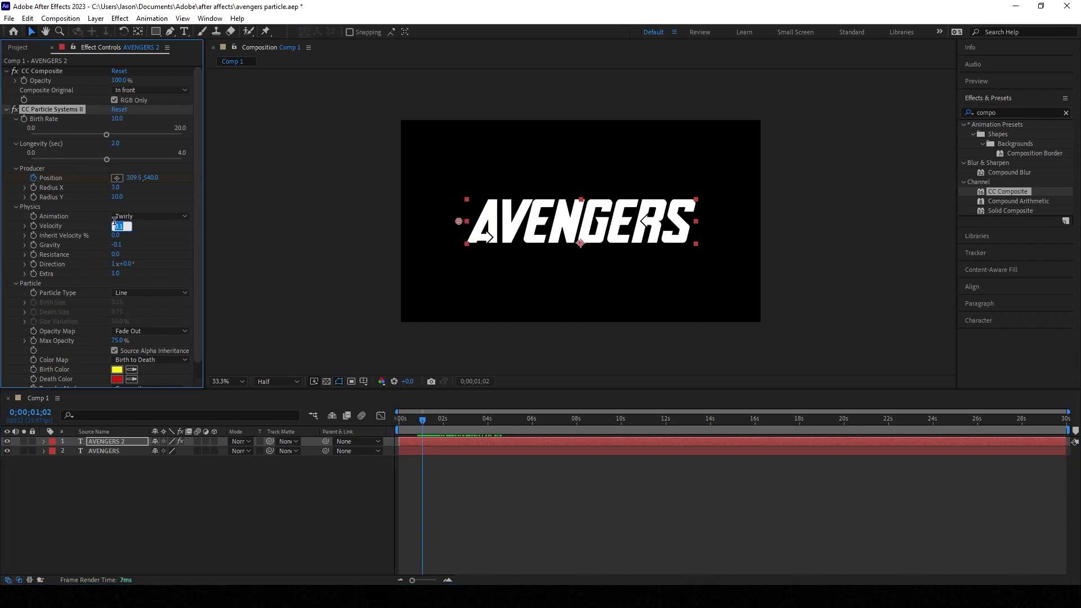
pyautogui.press('Return')
pyautogui.press('space')
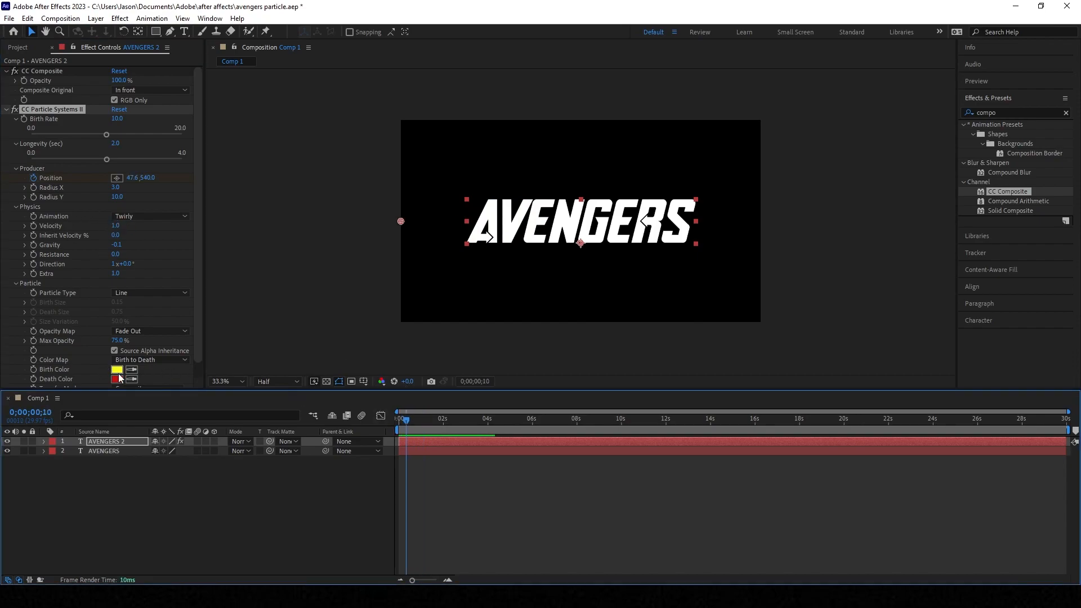
# Step: Set the particles' birth and death colors to neutral white and grey shades and preview the animation
pyautogui.click(117, 369)
pyautogui.click(703, 305)
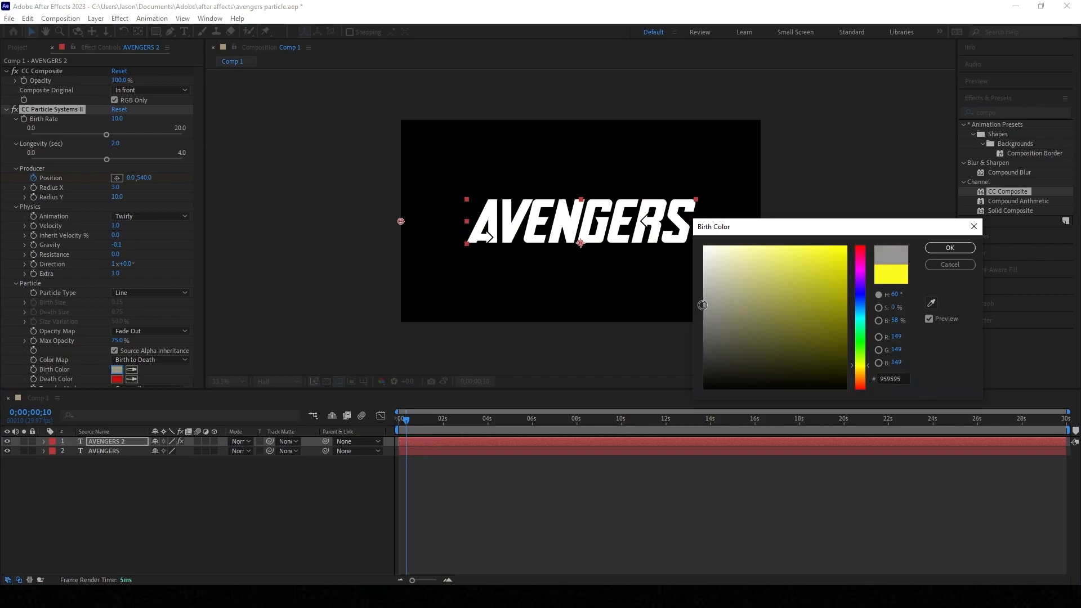
pyautogui.moveTo(701, 304); pyautogui.dragTo(692, 279)
pyautogui.click(956, 248)
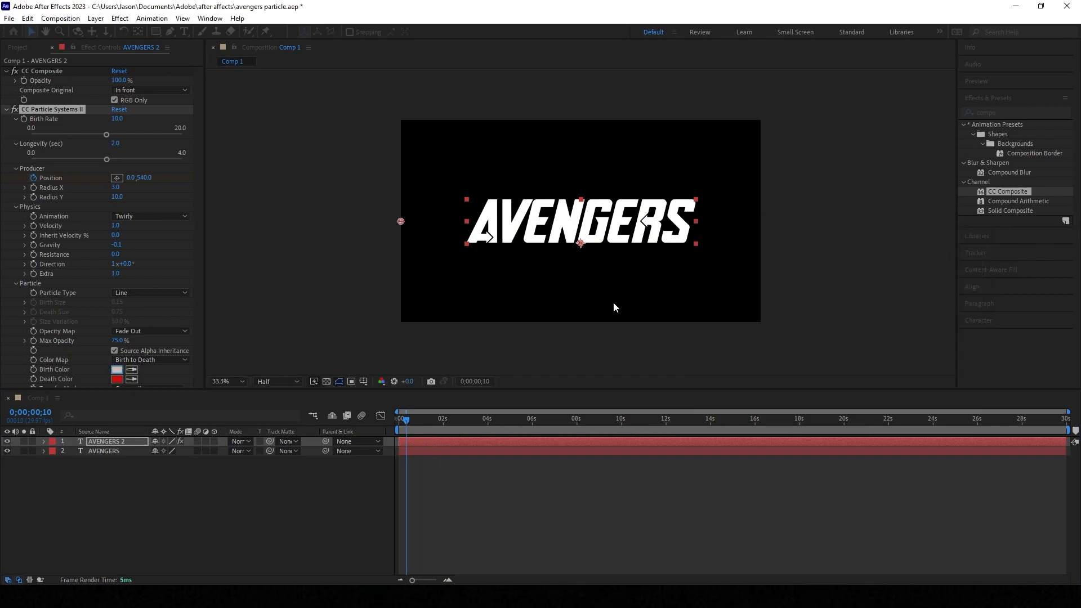
pyautogui.click(117, 379)
pyautogui.moveTo(720, 301); pyautogui.dragTo(688, 251)
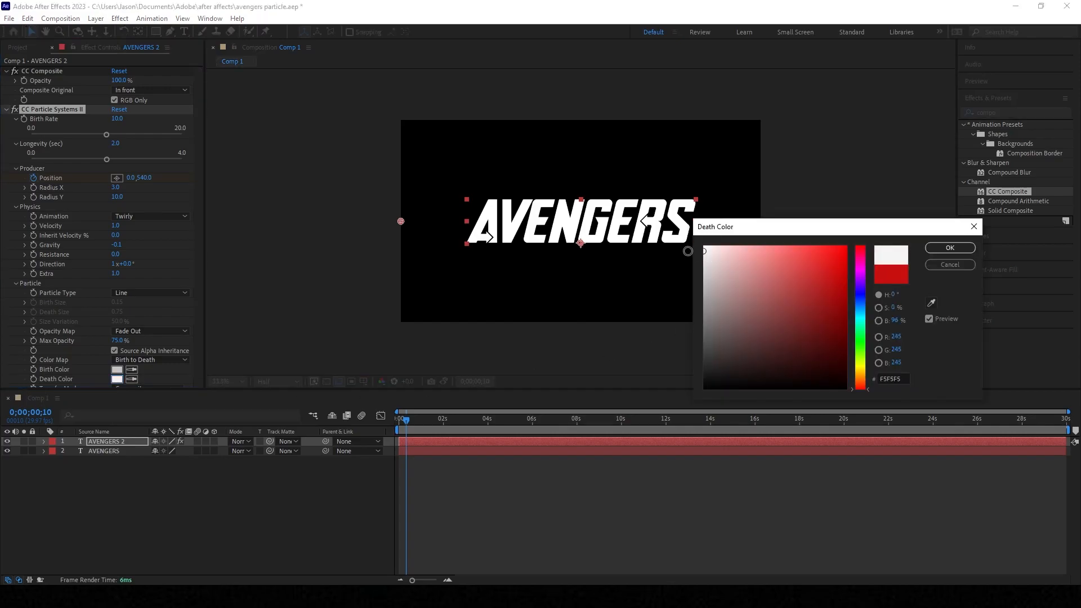
pyautogui.click(950, 248)
pyautogui.moveTo(406, 420); pyautogui.dragTo(470, 420)
pyautogui.press('space')
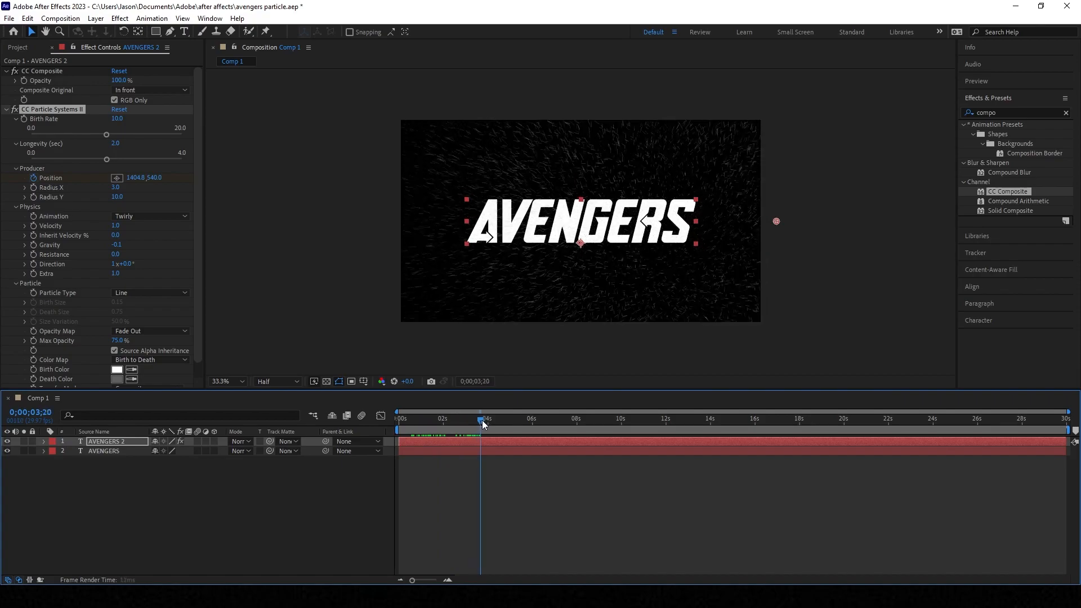
# Step: Find the Linear Wipe transition effect and apply it to the original AVENGERS layer
pyautogui.click(1065, 113)
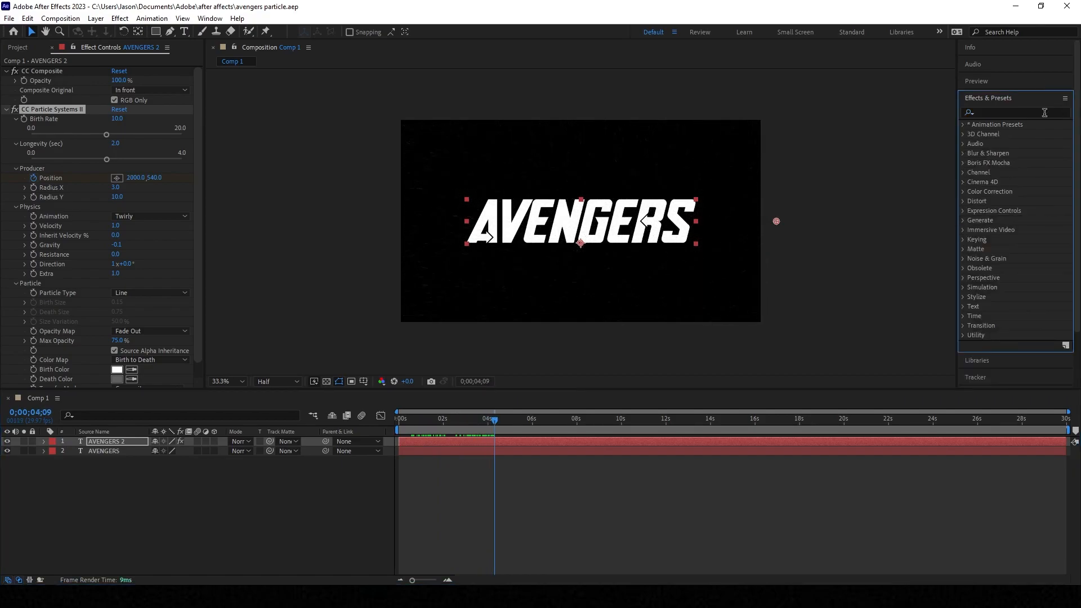
pyautogui.click(1044, 112)
pyautogui.write('linear wipe')
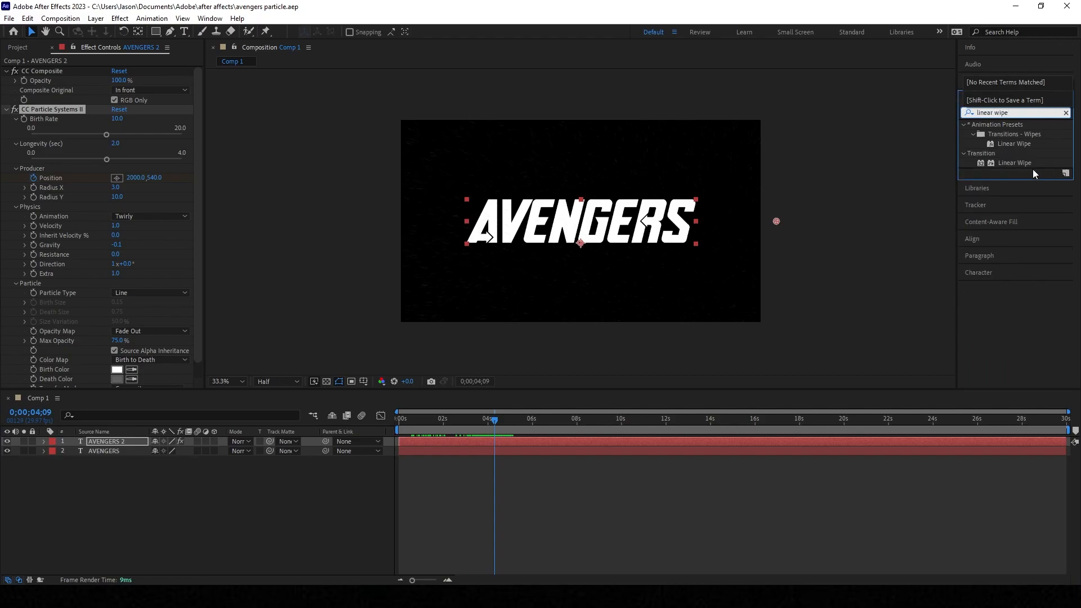
pyautogui.moveTo(1007, 168); pyautogui.dragTo(103, 452)
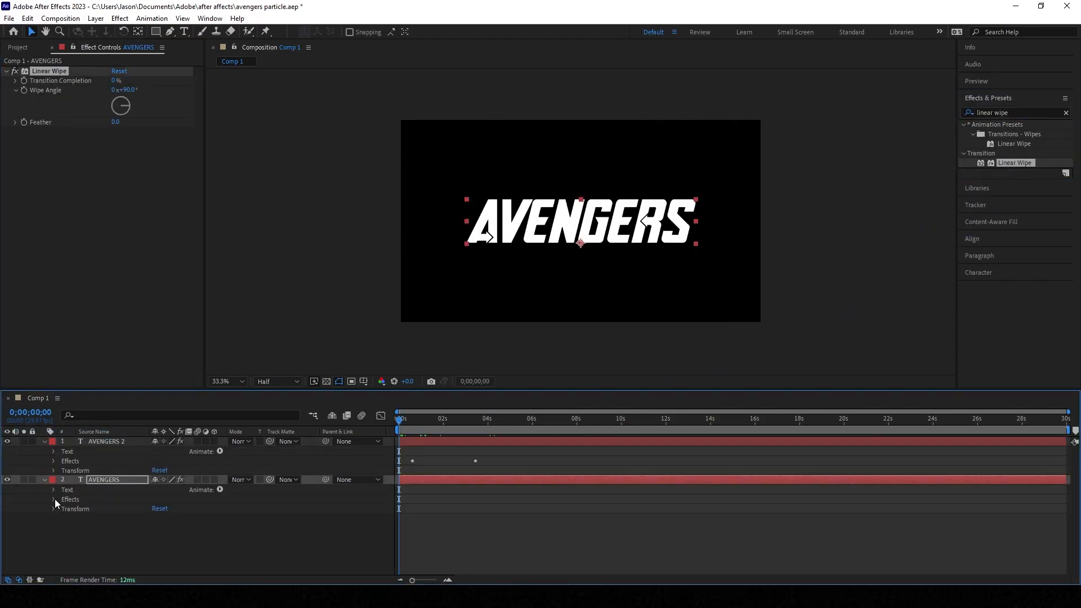
# Step: Set Linear Wipe's Transition Completion to 100% at 0;00;00;18 and start keyframing it there
pyautogui.click(53, 498)
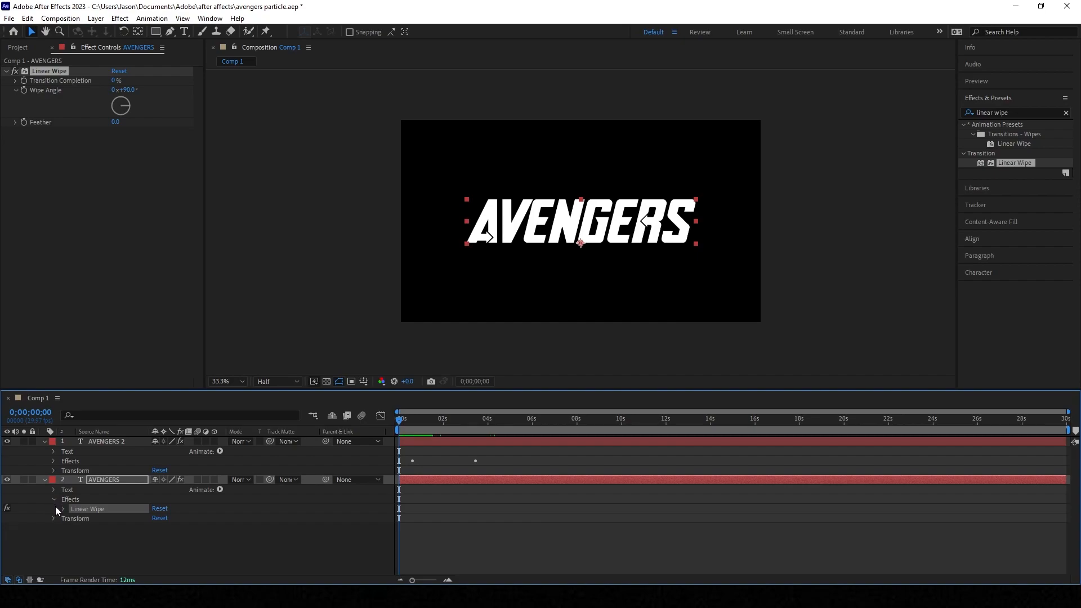
pyautogui.click(64, 508)
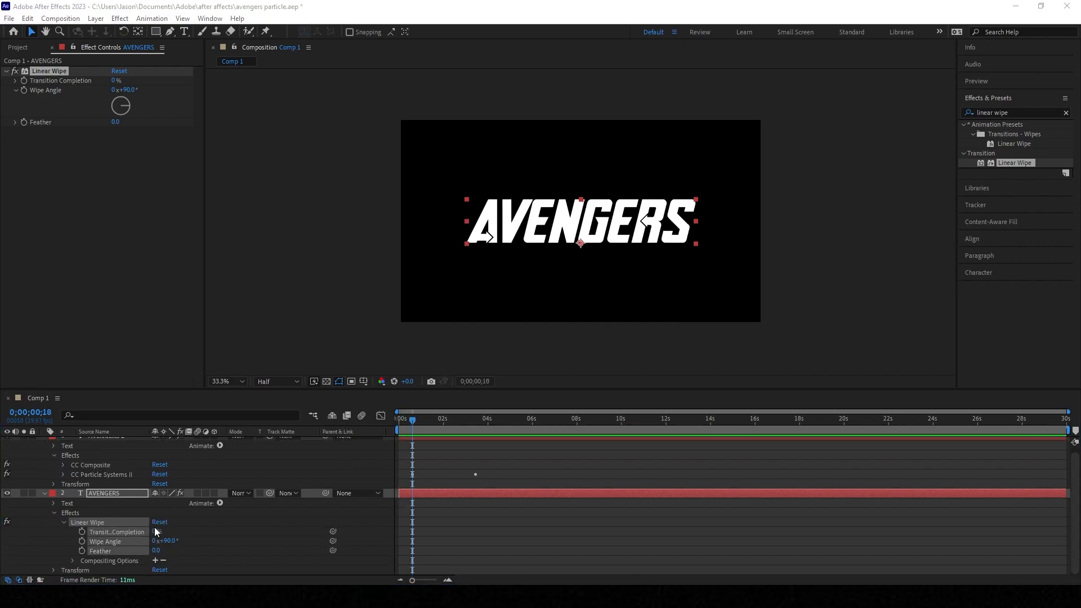
pyautogui.click(155, 531)
pyautogui.write('100')
pyautogui.press('Return')
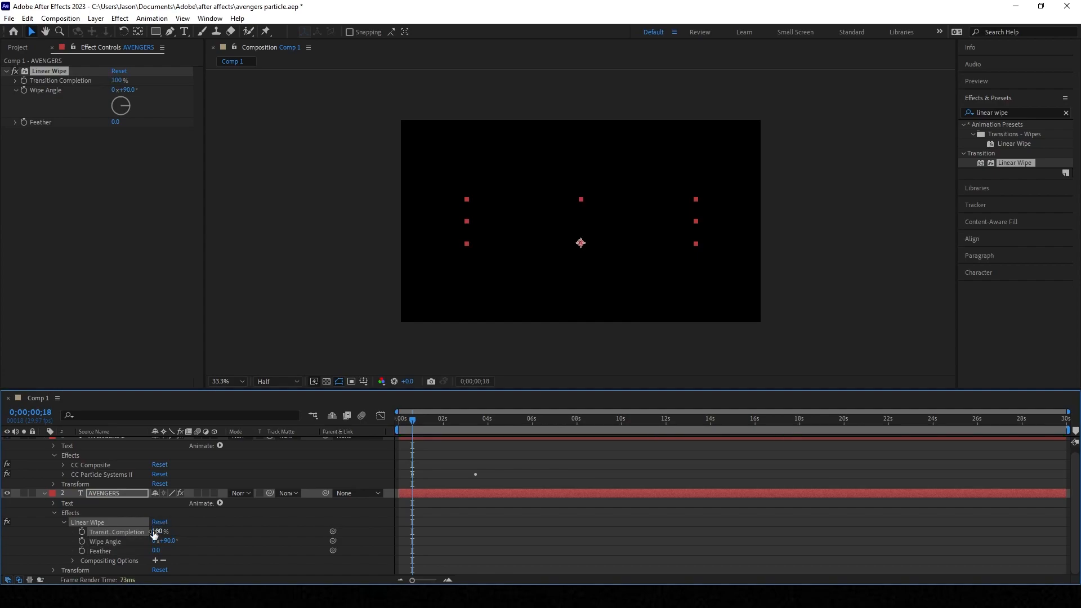
pyautogui.click(82, 532)
# Step: Add a Transition Completion keyframe of 0% at 0;00;03;14 to reveal the original text
pyautogui.moveTo(424, 423); pyautogui.dragTo(475, 438)
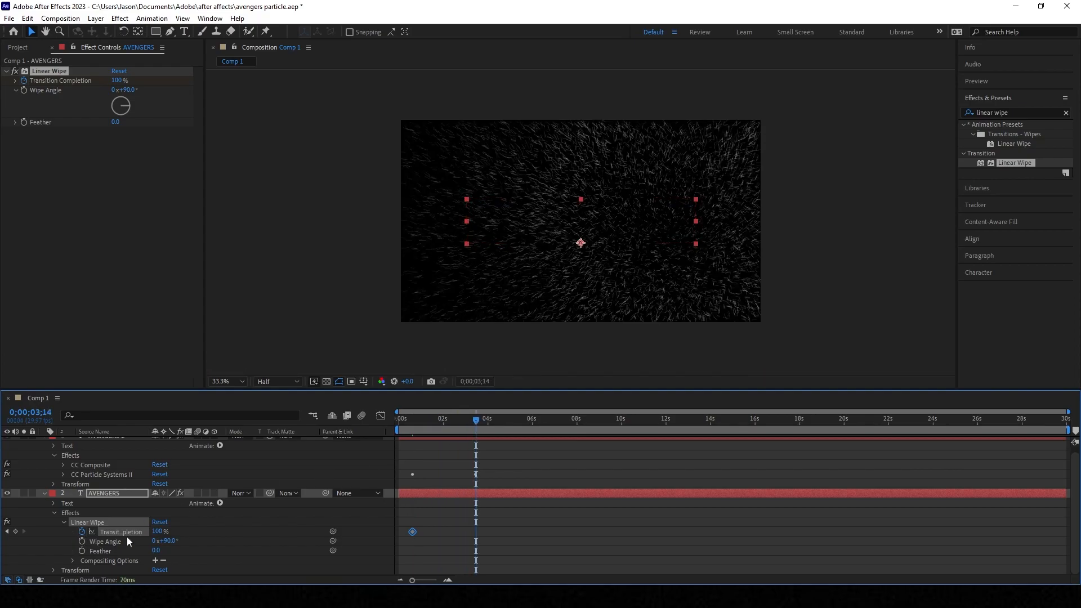
pyautogui.click(156, 532)
pyautogui.write('0')
pyautogui.press('Return')
pyautogui.moveTo(470, 422)
pyautogui.mouseDown()
pyautogui.moveTo(414, 427)
pyautogui.moveTo(477, 439)
pyautogui.mouseUp()
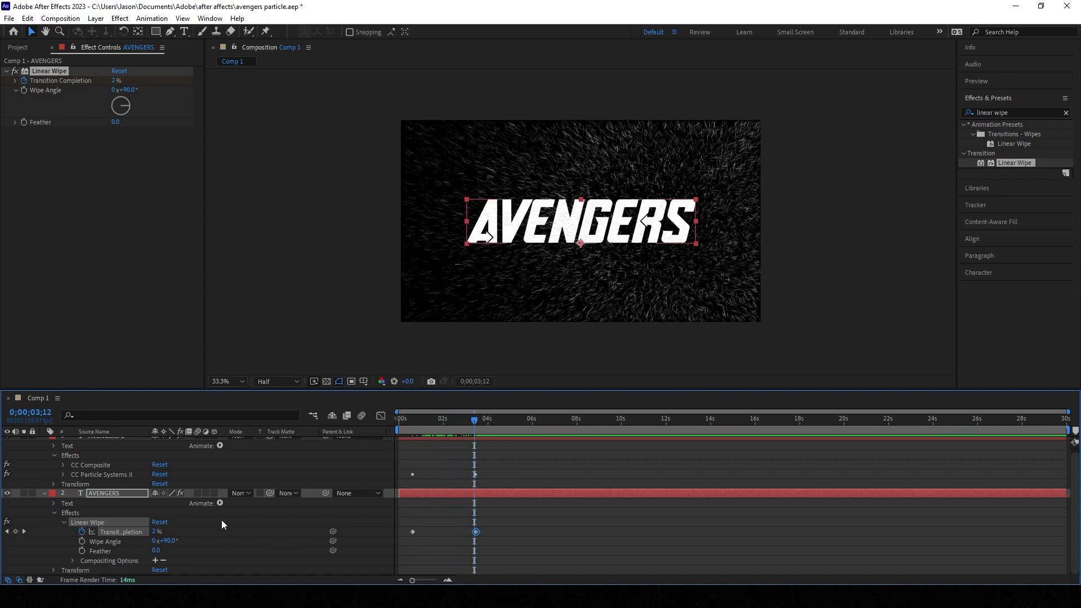
# Step: Set the Linear Wipe's Wipe Angle to -90° and check the wipe at several times
pyautogui.click(168, 540)
pyautogui.write('-90')
pyautogui.press('Return')
pyautogui.moveTo(429, 427)
pyautogui.mouseDown()
pyautogui.moveTo(467, 437)
pyautogui.moveTo(414, 441)
pyautogui.mouseUp()
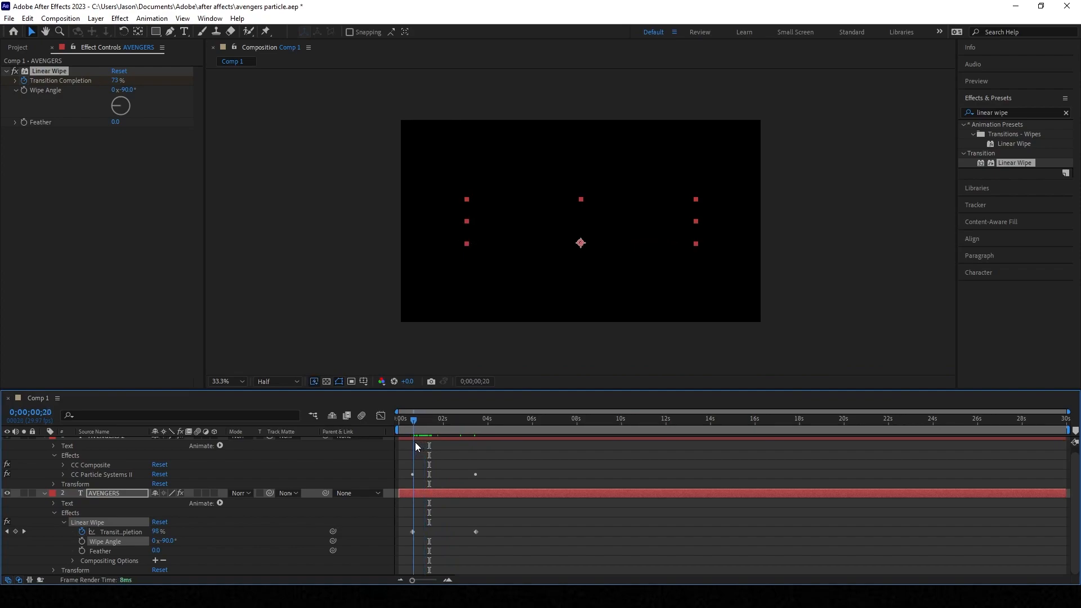
# Step: Set the Linear Wipe's Feather to 50 and play back the text reveal
pyautogui.click(160, 549)
pyautogui.write('50')
pyautogui.press('Return')
pyautogui.press('space')
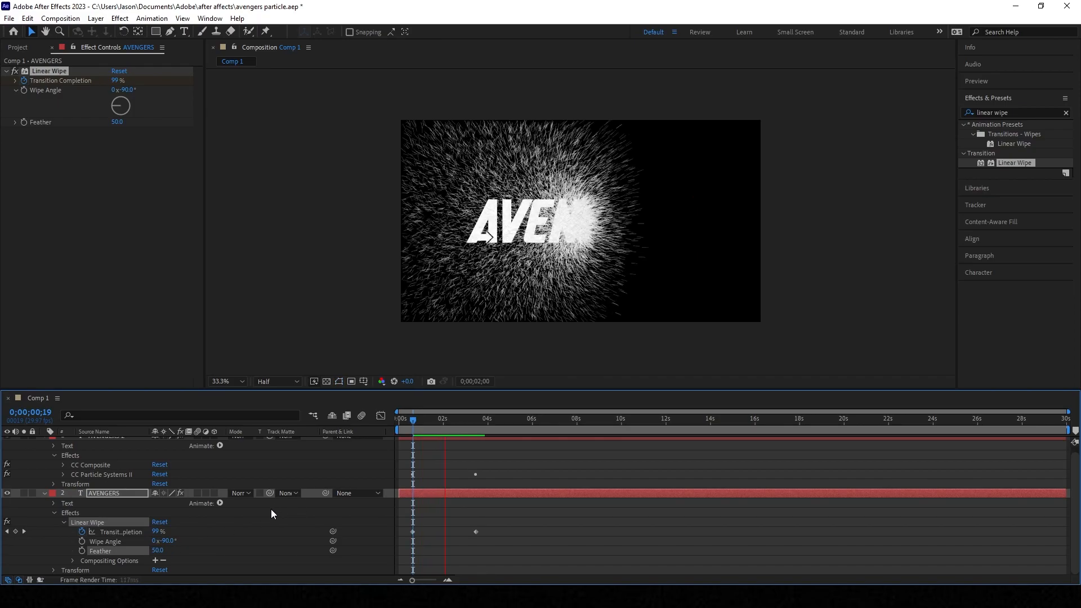
# Step: Try a CC Particle Systems II Velocity of -0.1 on the AVENGERS 2 layer, change it to -0.3, and play back the reveal with each value
pyautogui.click(90, 438)
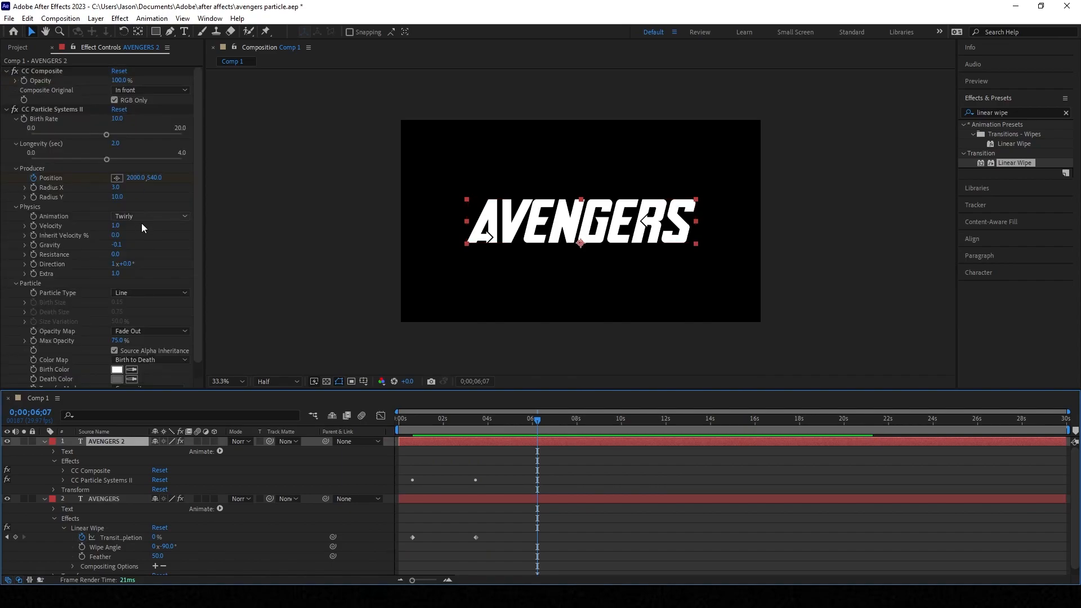
pyautogui.click(116, 226)
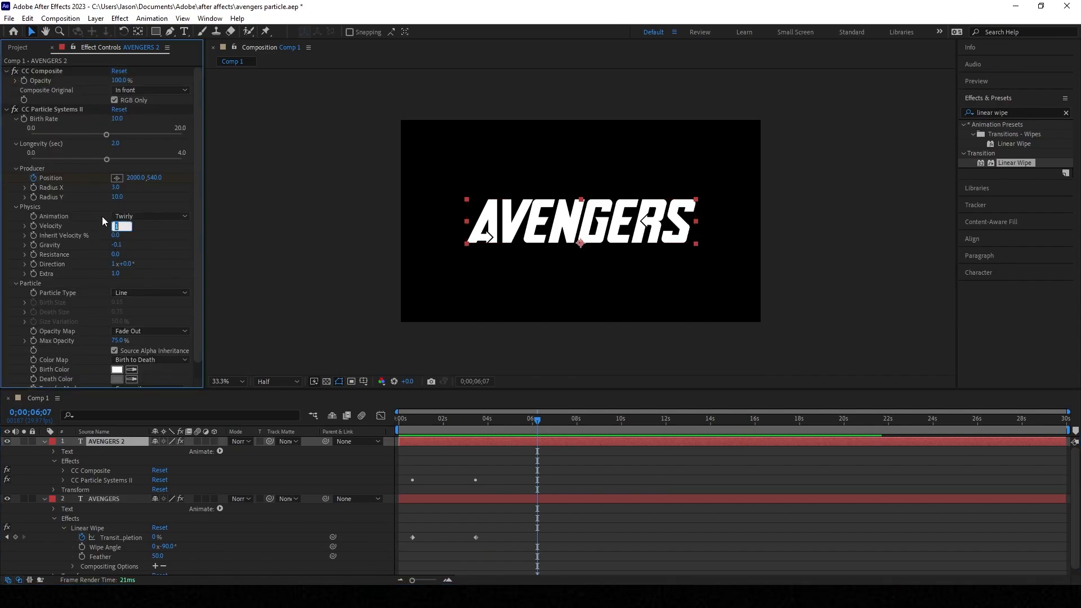
pyautogui.press('Return')
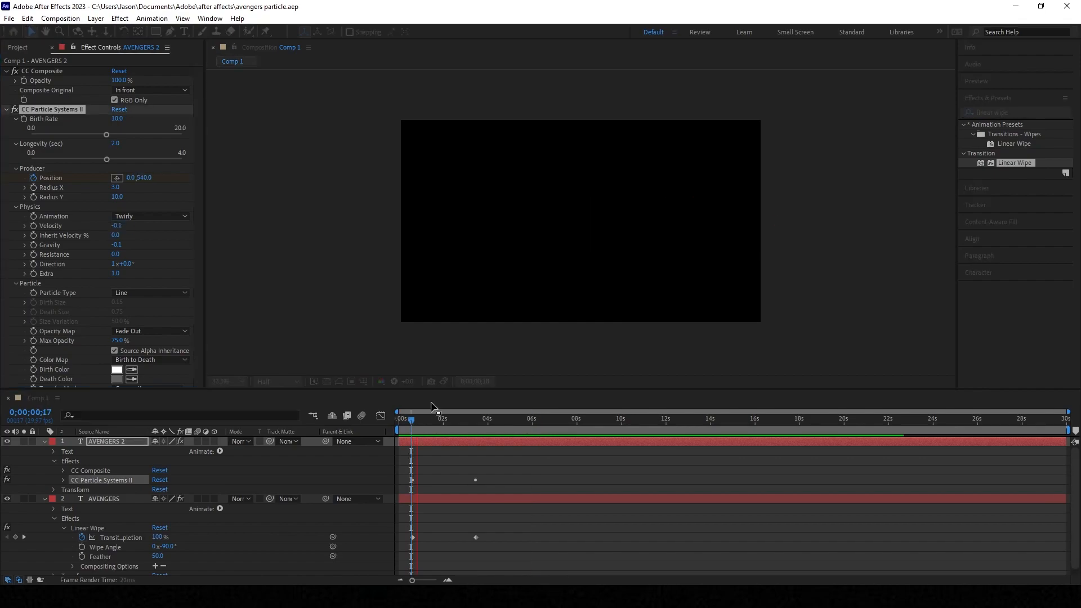
pyautogui.press('space')
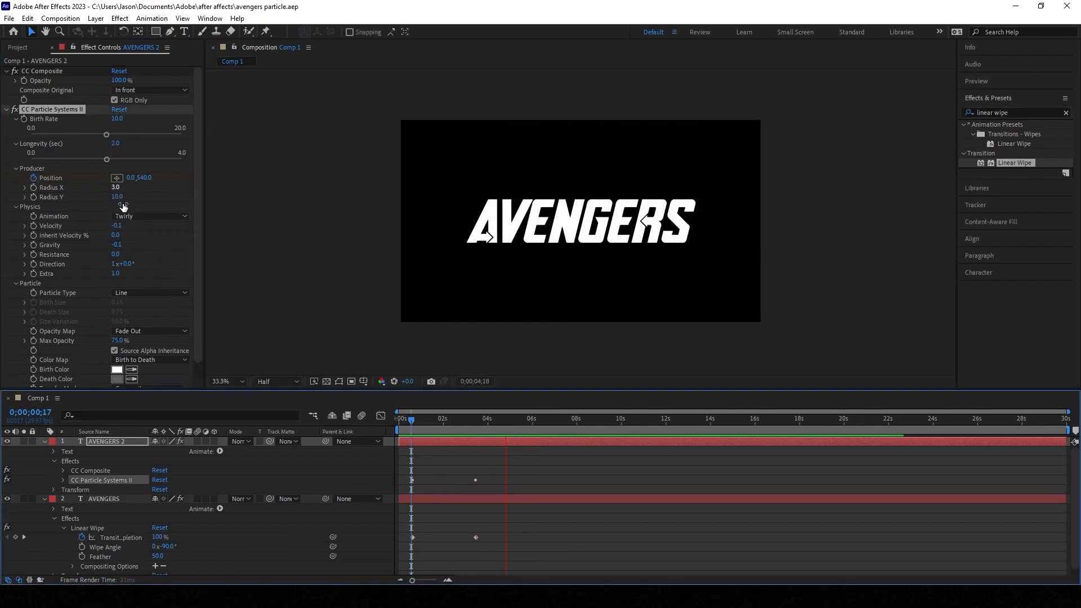
pyautogui.click(121, 226)
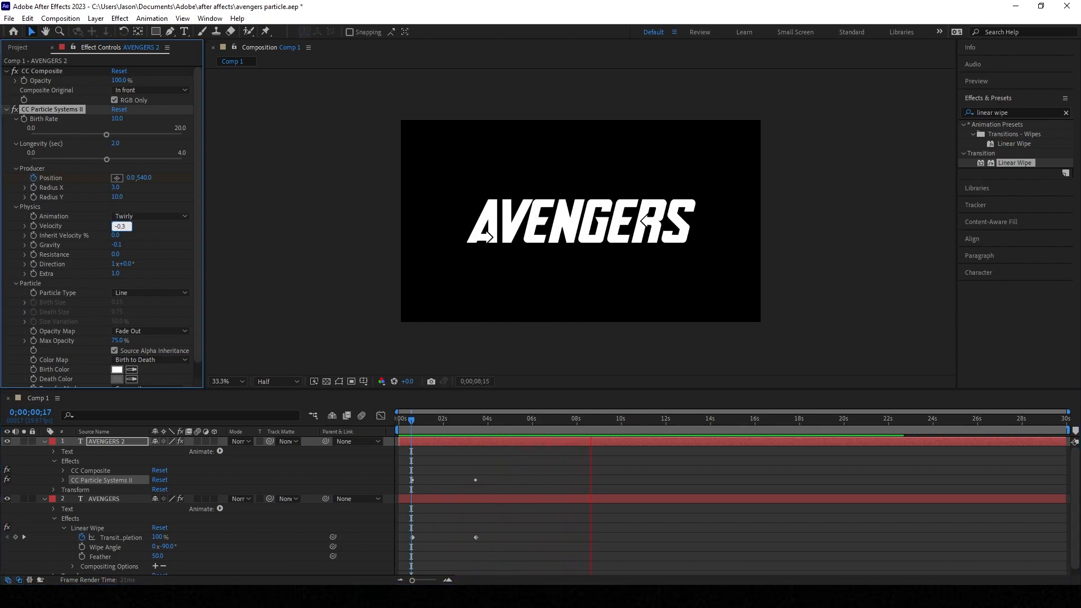
pyautogui.click(405, 424)
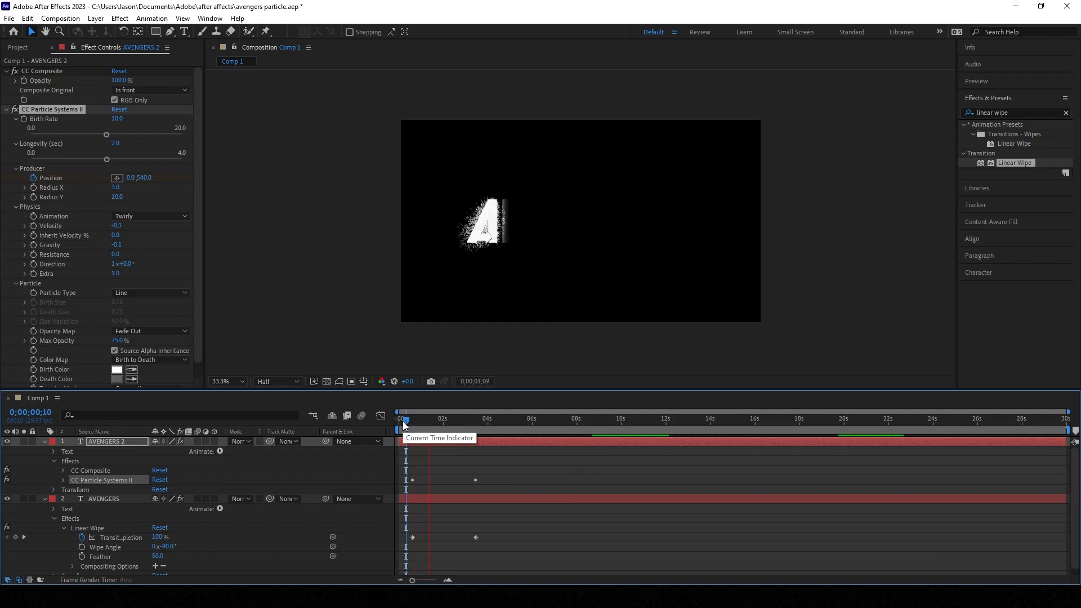